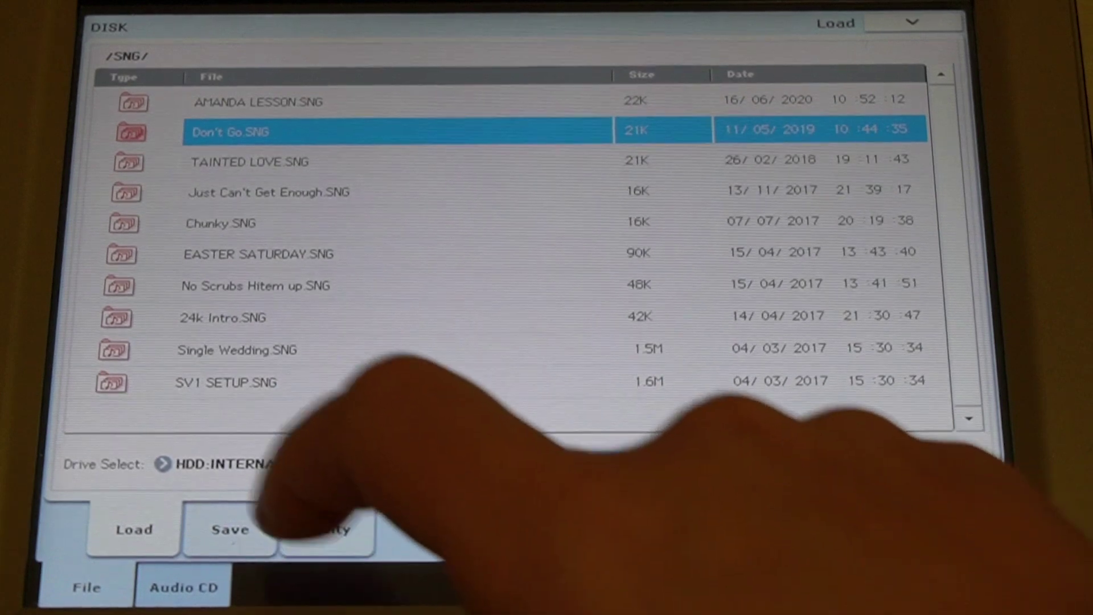
Step: Open the Save to Standard MIDI File dialog for 'Don't Go' from the Disk Save page menu
{"action": "left_click", "coordinate": [230, 529]}
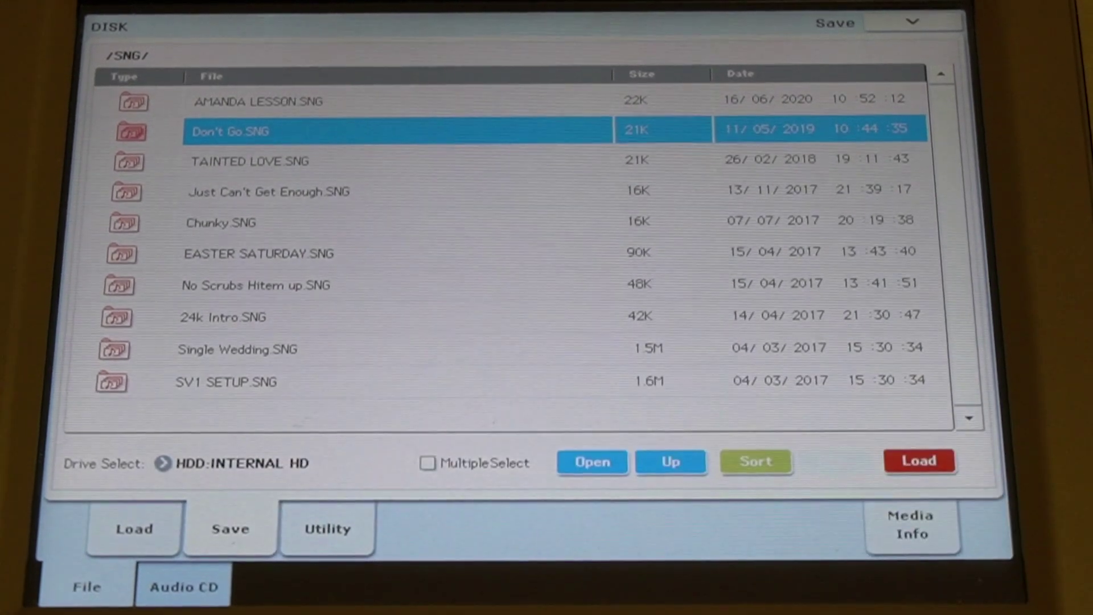
{"action": "left_click", "coordinate": [912, 23]}
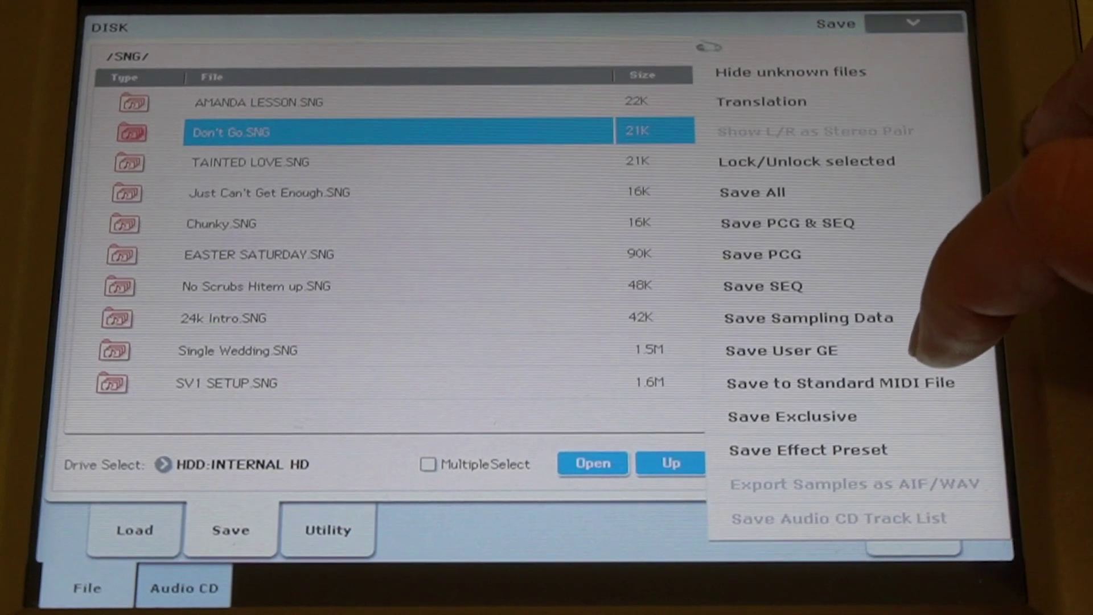
{"action": "left_click", "coordinate": [926, 383]}
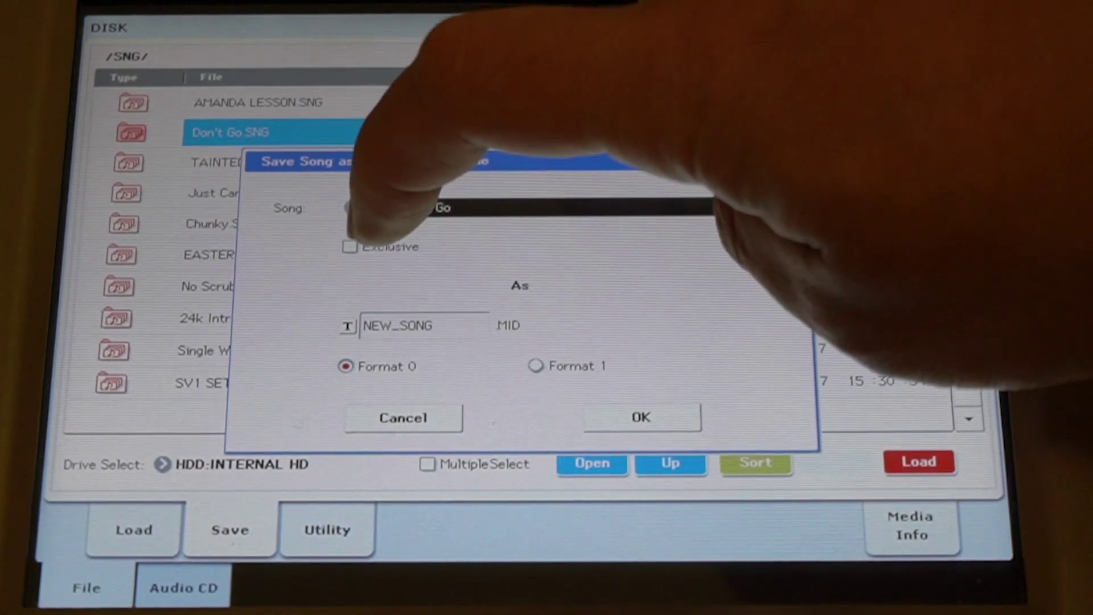
Step: Enable Exclusive and rename the Format 0 MIDI file from NEW_SONG to 'Don't Go'
{"action": "left_click", "coordinate": [350, 247]}
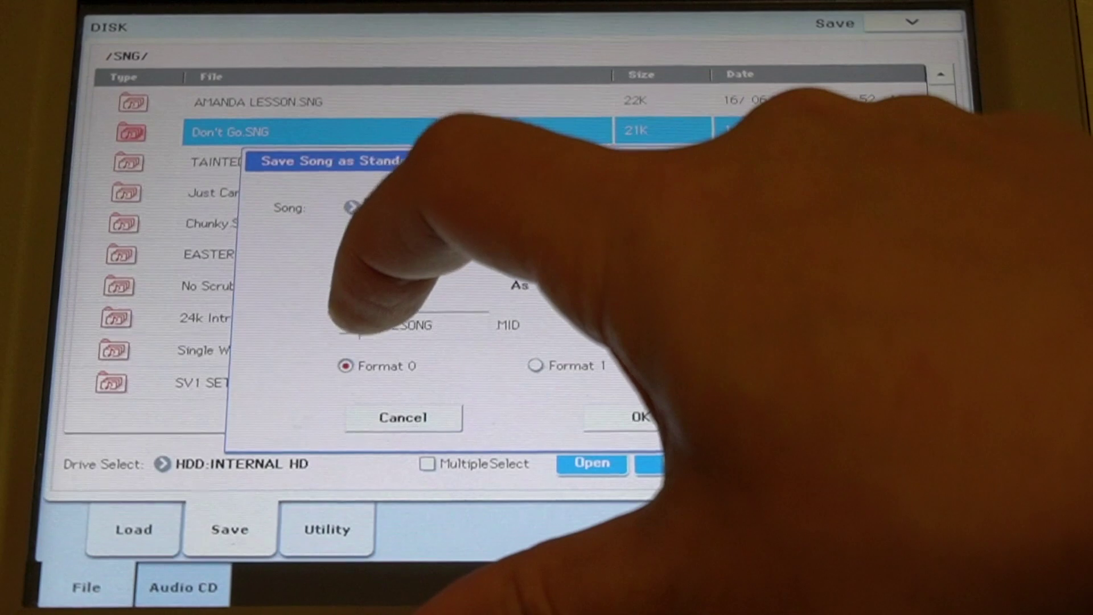
{"action": "left_click", "coordinate": [348, 325]}
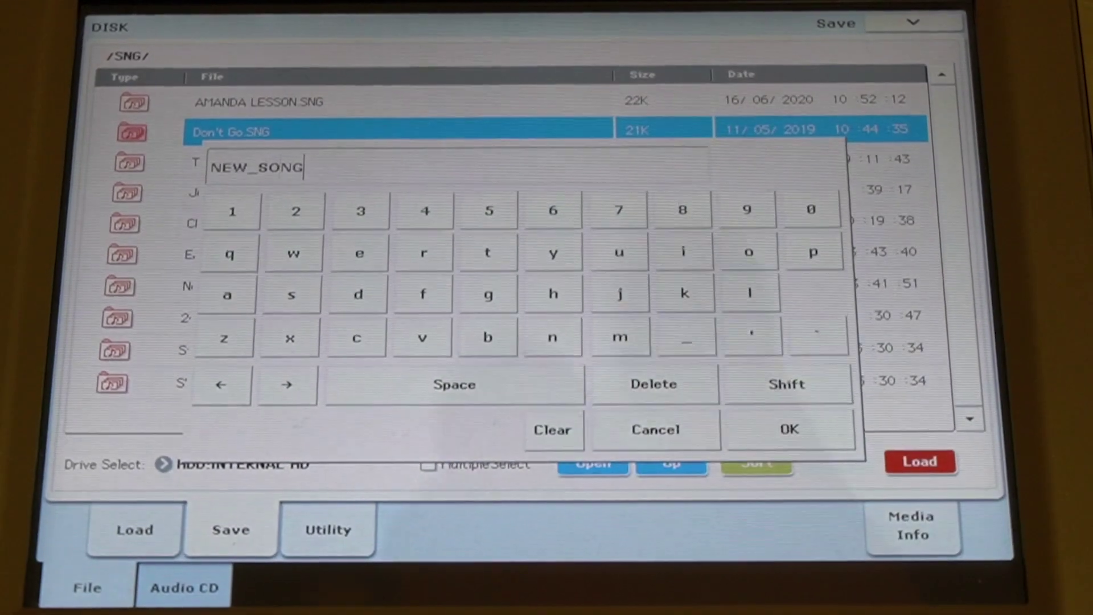
{"action": "left_click", "coordinate": [456, 167]}
{"action": "type", "text": "Don't_Go"}
{"action": "left_click", "coordinate": [787, 429]}
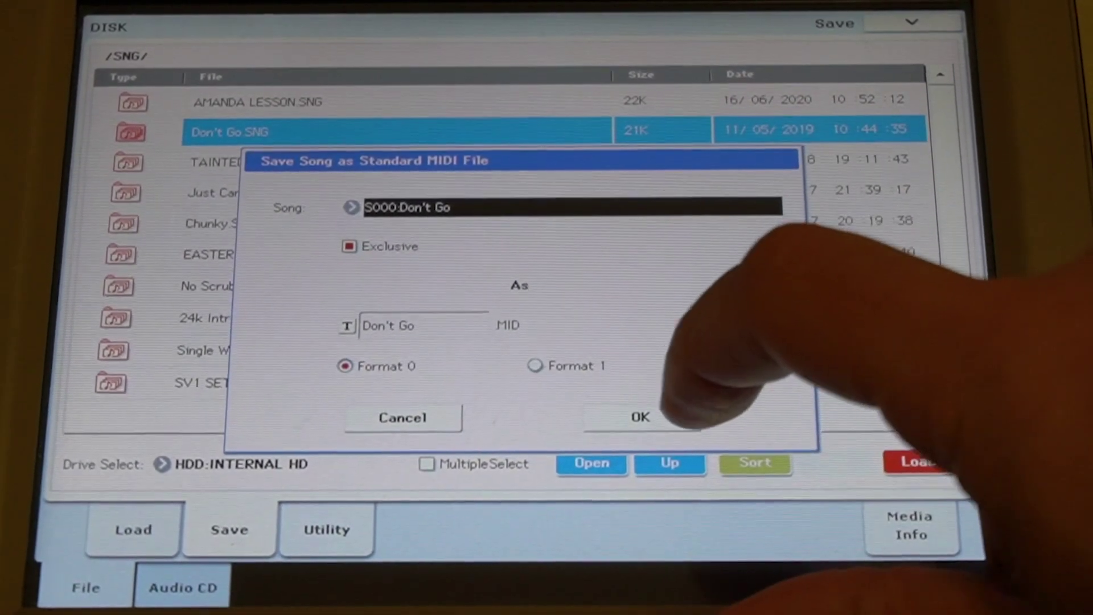
{"action": "left_click", "coordinate": [653, 416]}
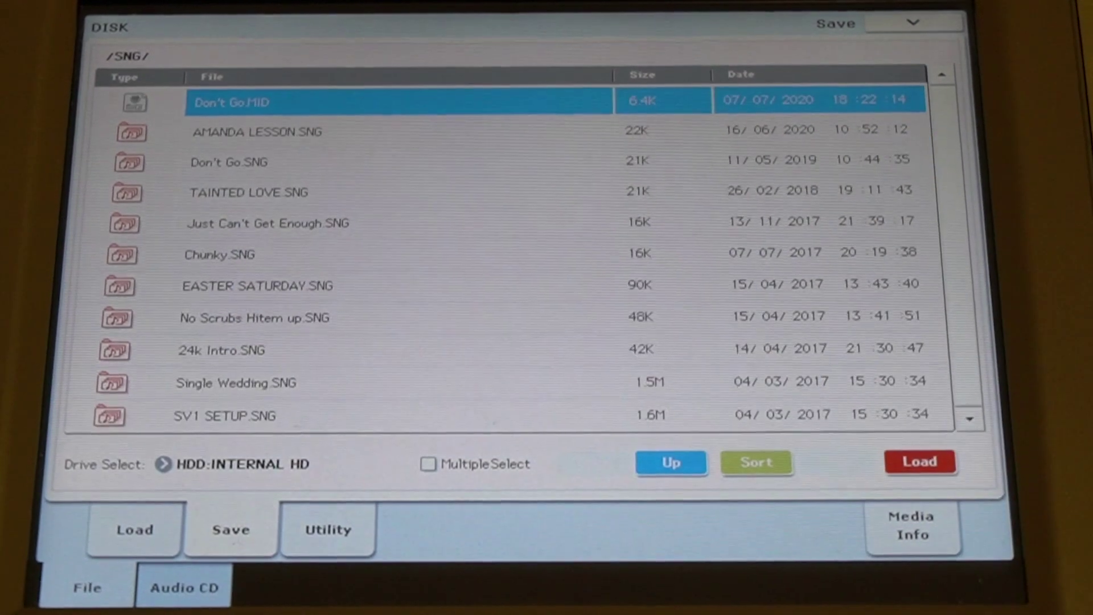